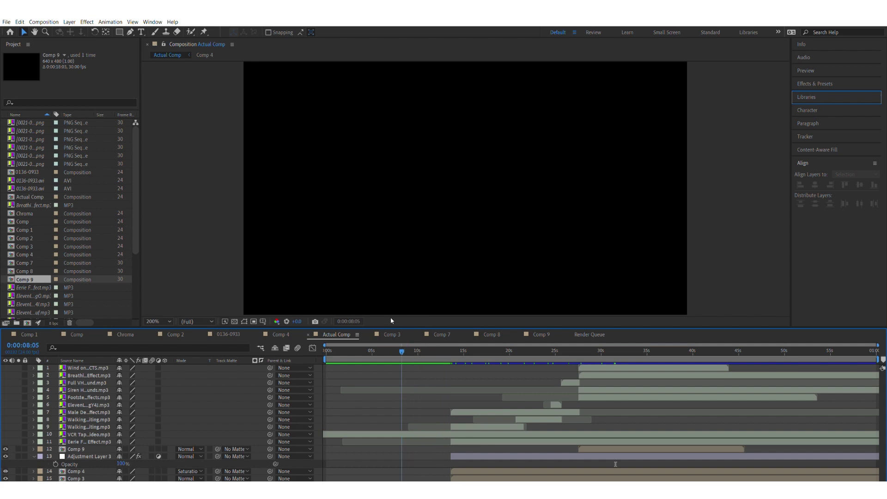
Move Actual Comp's current time back to 0:00:05:22, where the frame is still black.
left_click_drag(389, 317, 379, 317)
Open Comp 3 from the Project panel and scrub to a frame showing the colour bars.
left_click(32, 238)
left_click(28, 247)
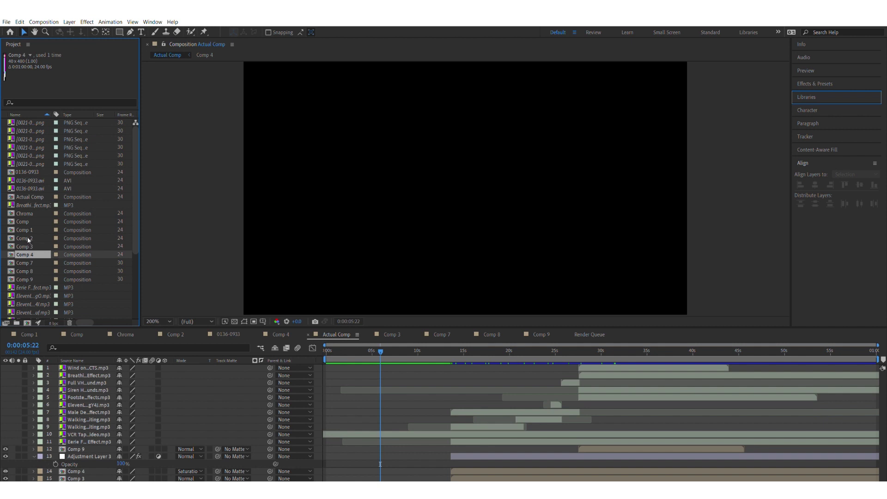
double_click(28, 243)
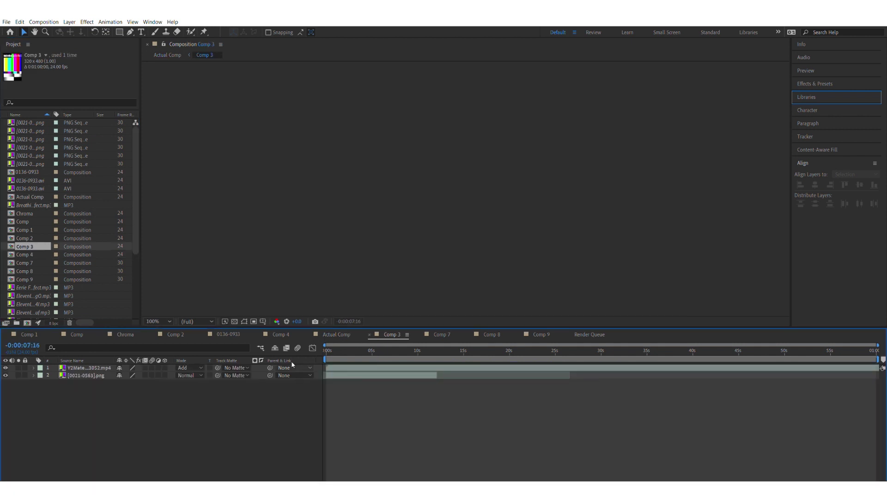
left_click(330, 367)
left_click_drag(342, 349, 326, 345)
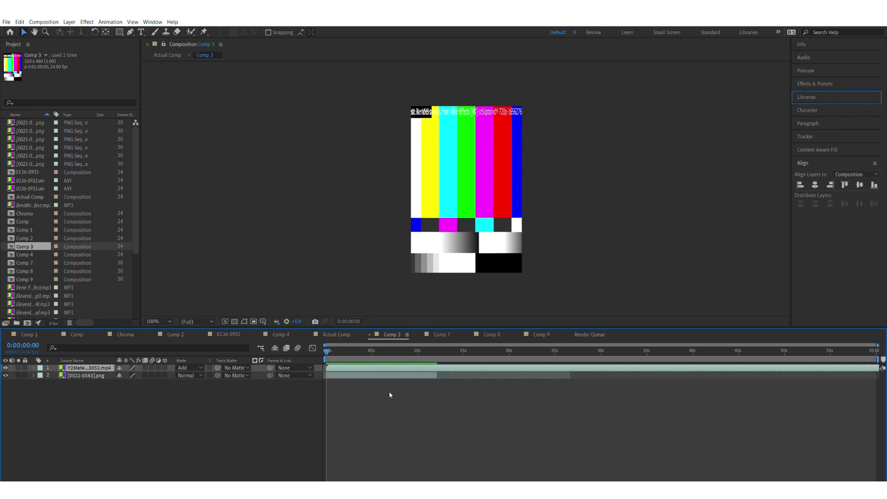
Preview Comp 3, return to its start, and rearrange the timeline column widths.
key("ctrl+alt+m")
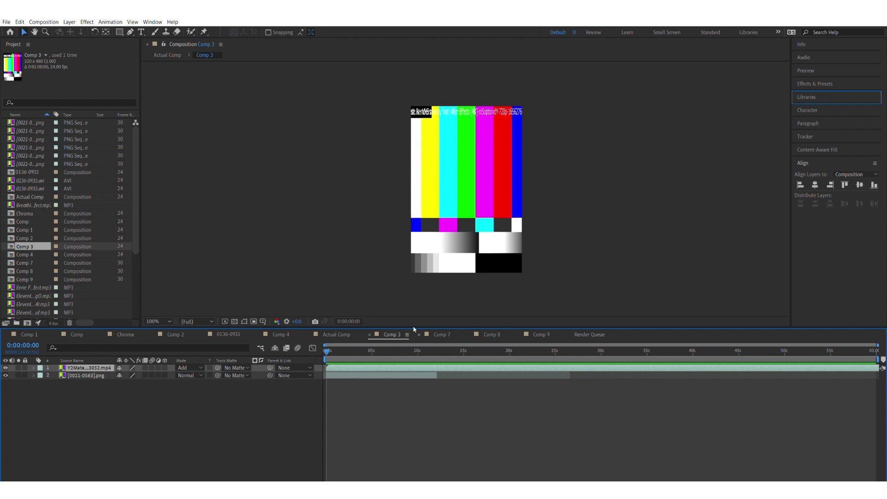
mouse_move(326, 349)
left_mouse_down()
mouse_move(402, 350)
mouse_move(335, 340)
left_mouse_up()
key("Home")
left_click_drag(183, 361, 370, 344)
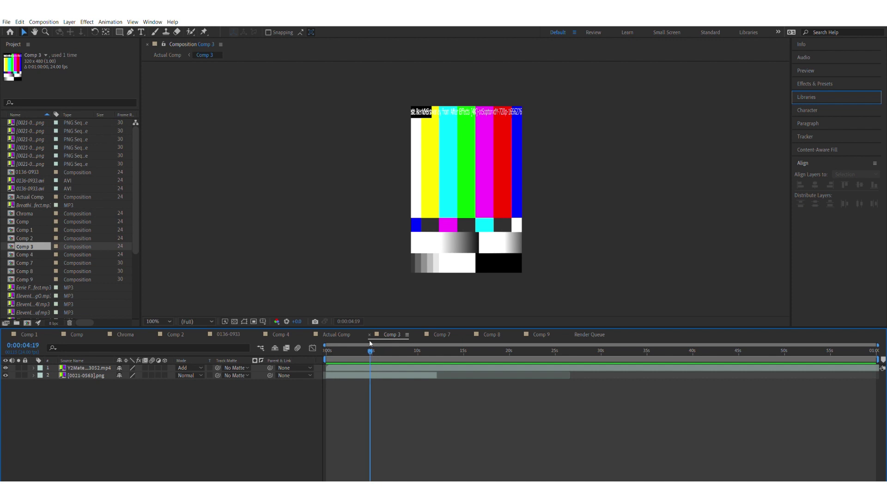
Open Comp 4 to find the bar strip, then check an earlier moment in Actual Comp.
double_click(25, 255)
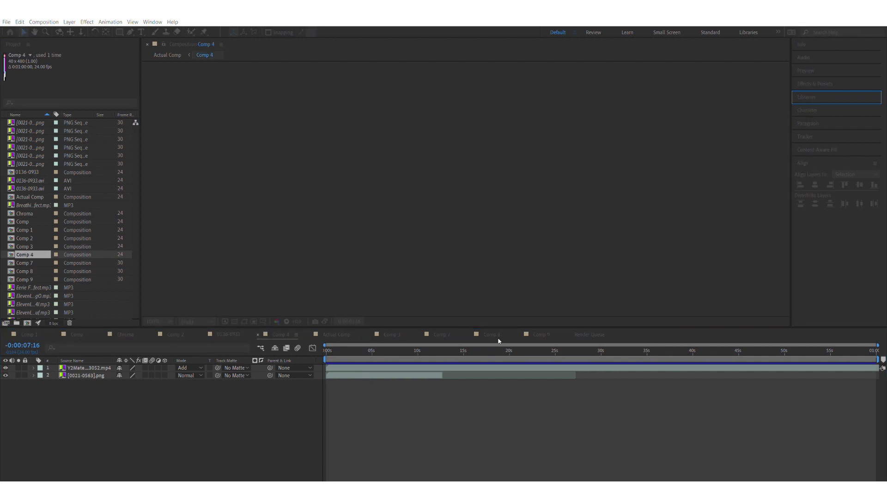
left_click_drag(342, 349, 368, 336)
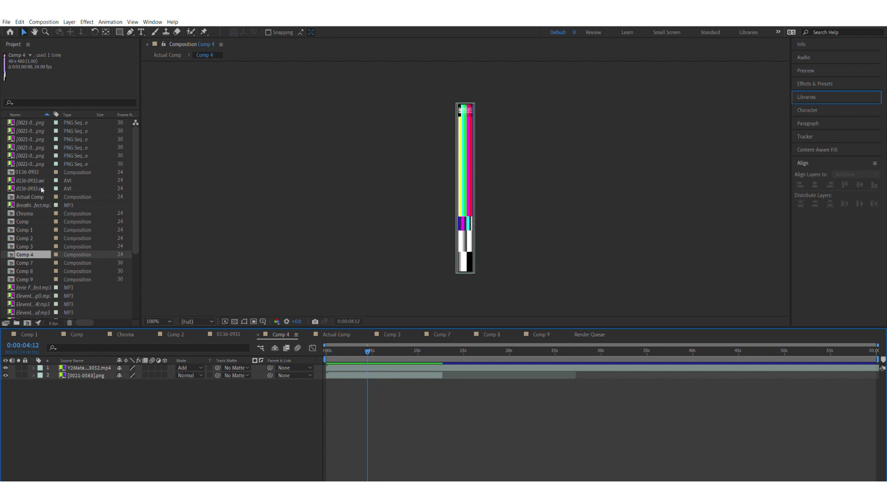
double_click(30, 196)
left_click_drag(418, 351, 357, 351)
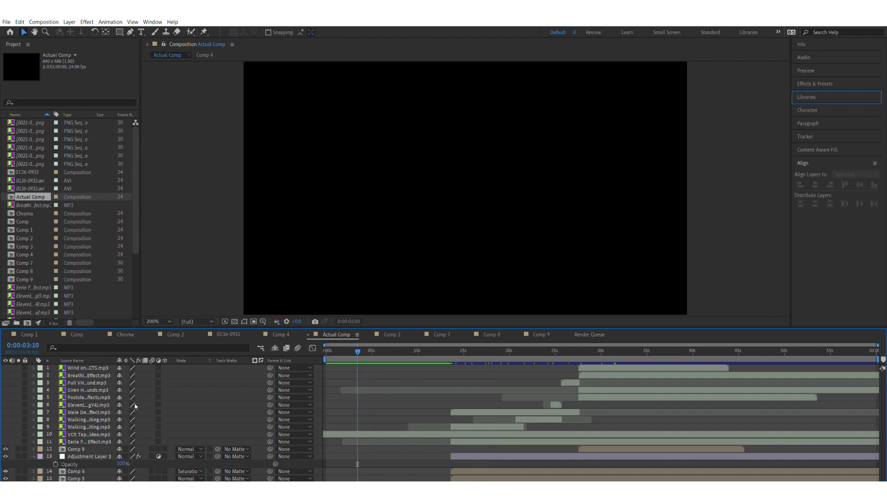
Set Comp 4's time to 0:00:03:22, then return to Actual Comp at 0:00:17:12.
double_click(462, 470)
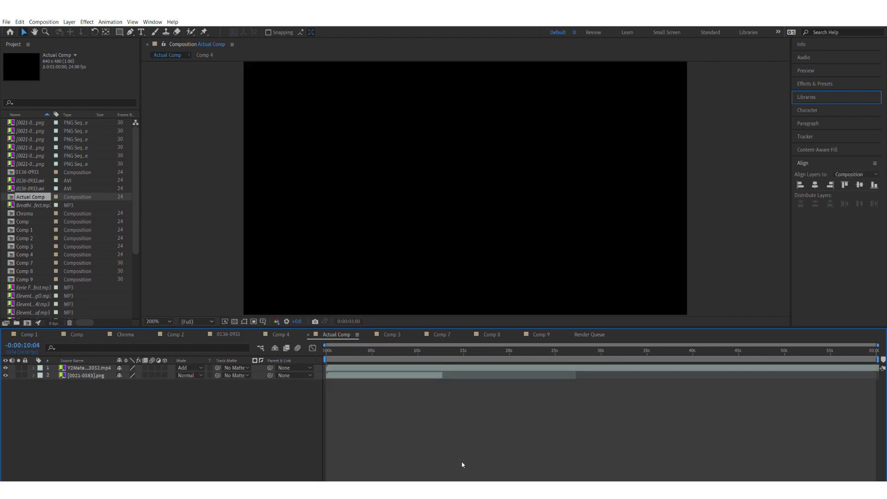
left_click(364, 345)
left_click_drag(363, 346, 363, 345)
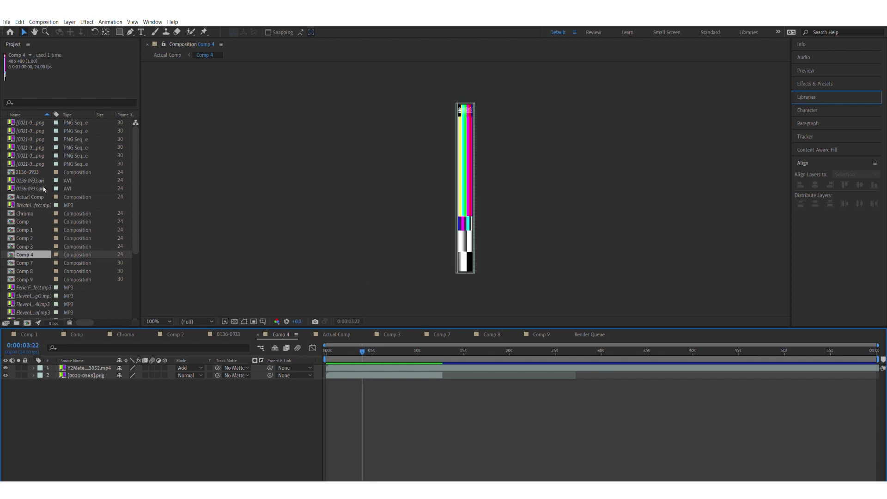
double_click(30, 197)
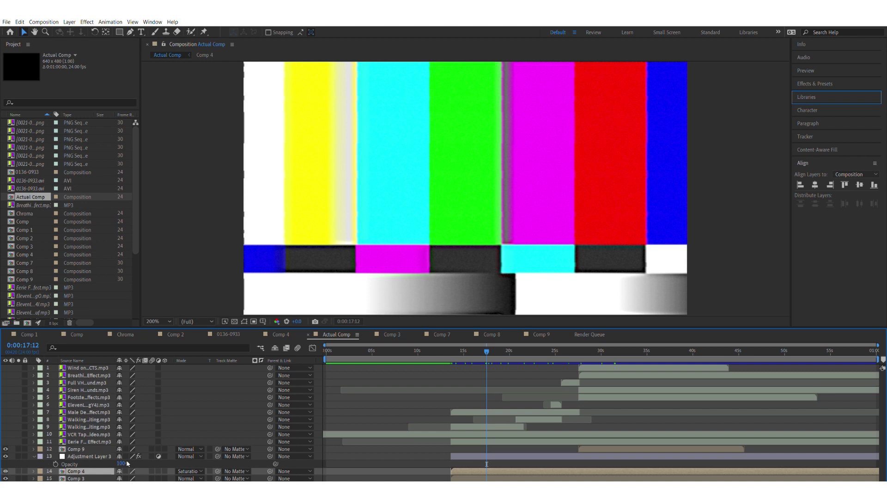
Inspect Comp 4's Transform properties in Actual Comp, then collapse them and clear layer selections.
left_click(34, 472)
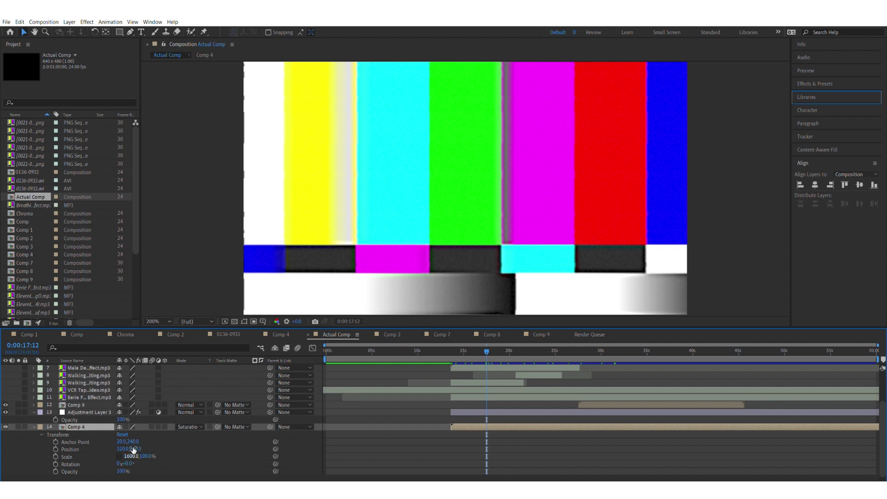
left_click(33, 426)
key("ctrl+Up")
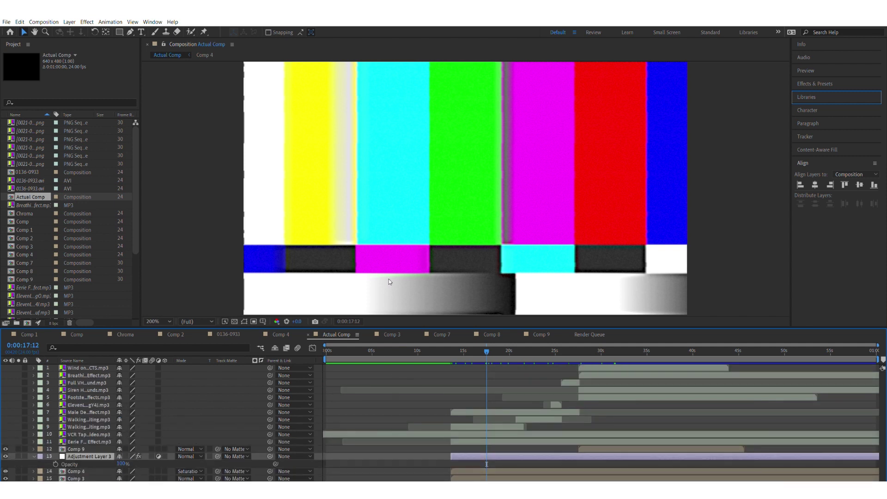
left_click(351, 404)
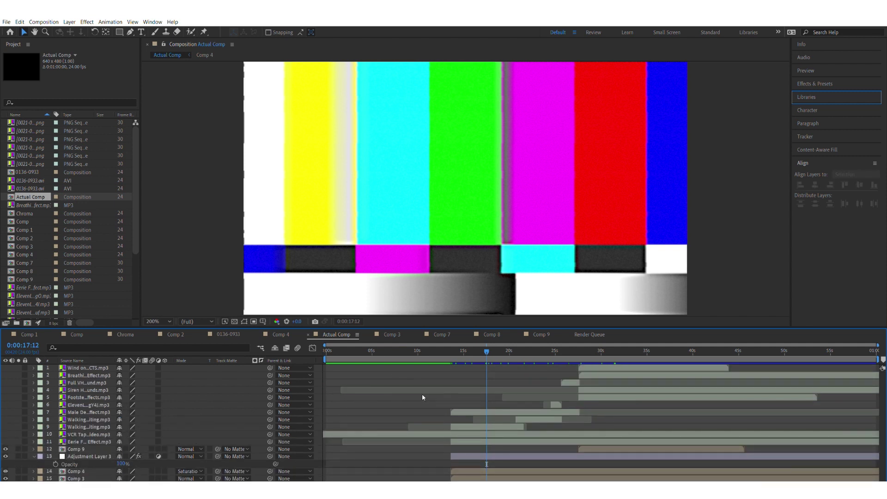
left_click(419, 375)
left_click(374, 377)
Review Comp 4's transforms again, then reveal Comp 3's Transform with Scale 200.0,100.0%.
left_click(33, 471, "ctrl")
scroll(34, 462, "down", 2)
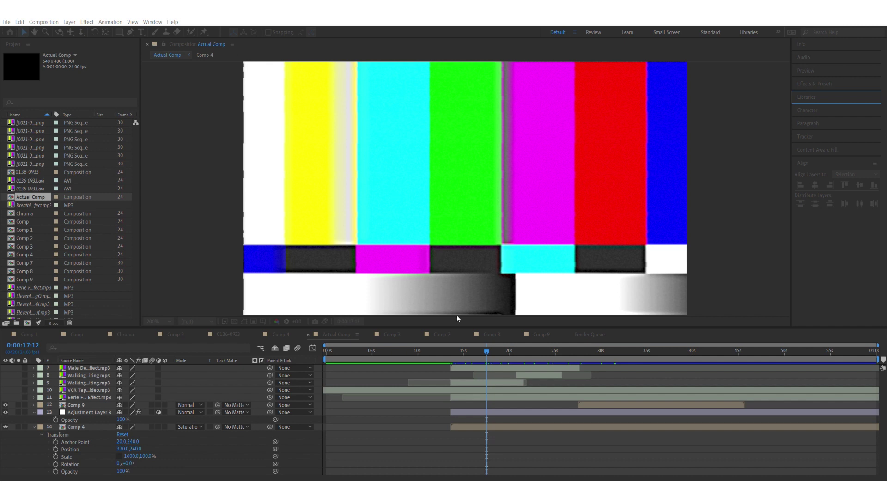
left_click(496, 347)
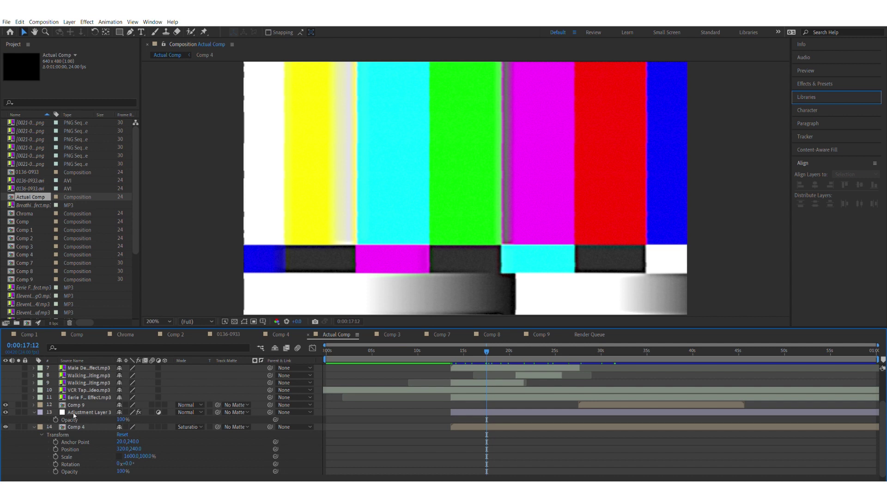
left_click(33, 425)
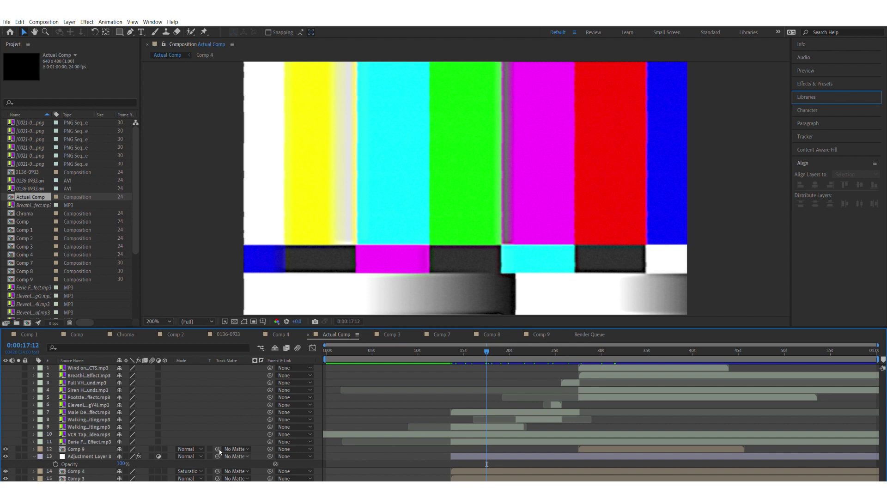
left_click(34, 478)
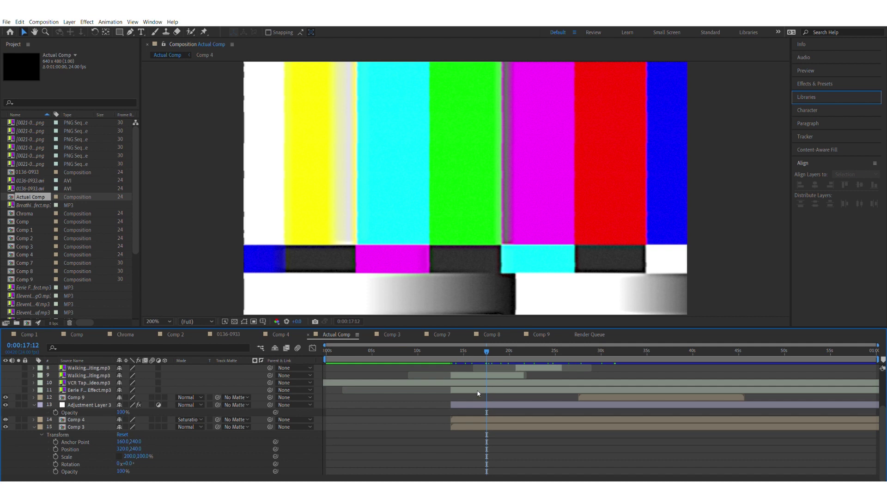
Scrub Actual Comp back to 0:00:12:14 and play it as the bars appear.
left_click_drag(491, 344, 454, 347)
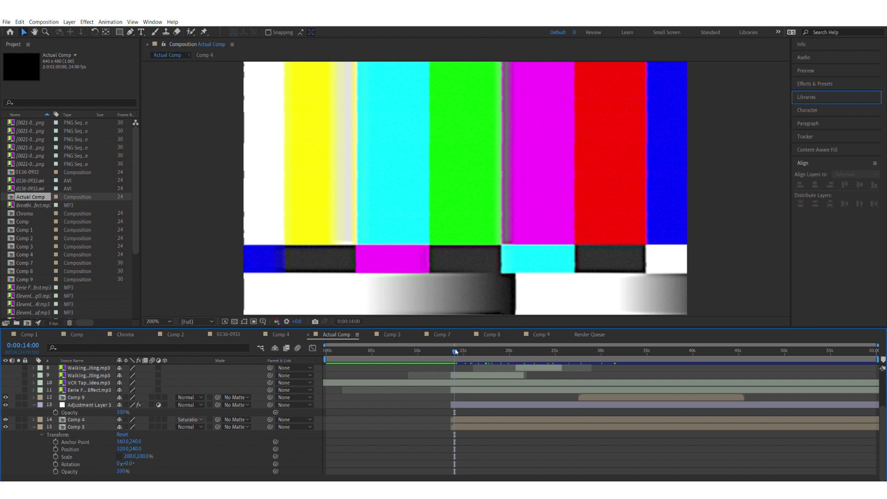
left_click_drag(453, 346, 440, 340)
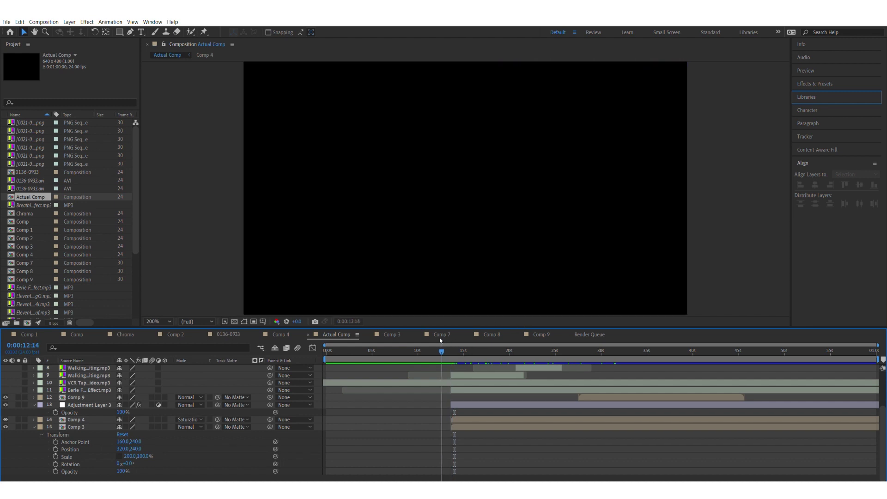
key("space")
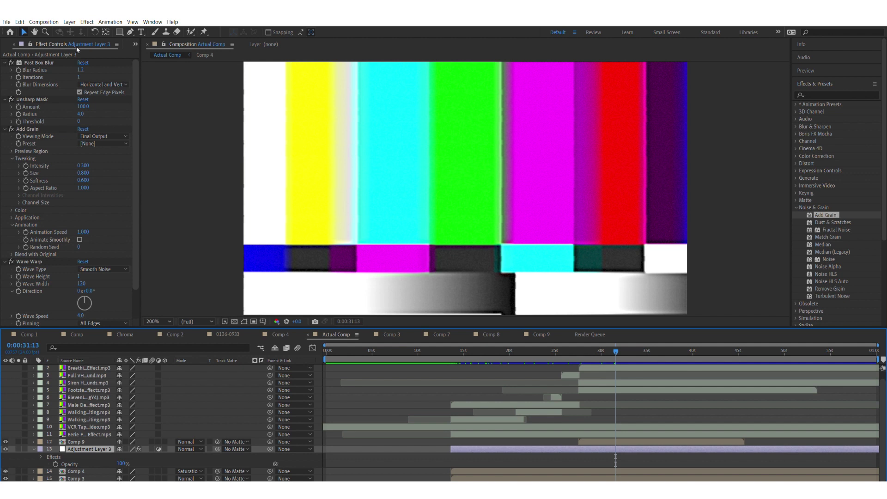
Show Adjustment Layer 3's effects and review its Unsharp Mask and Add Grain settings.
left_click(66, 472)
left_click(74, 476)
left_click(86, 449)
left_click(34, 91)
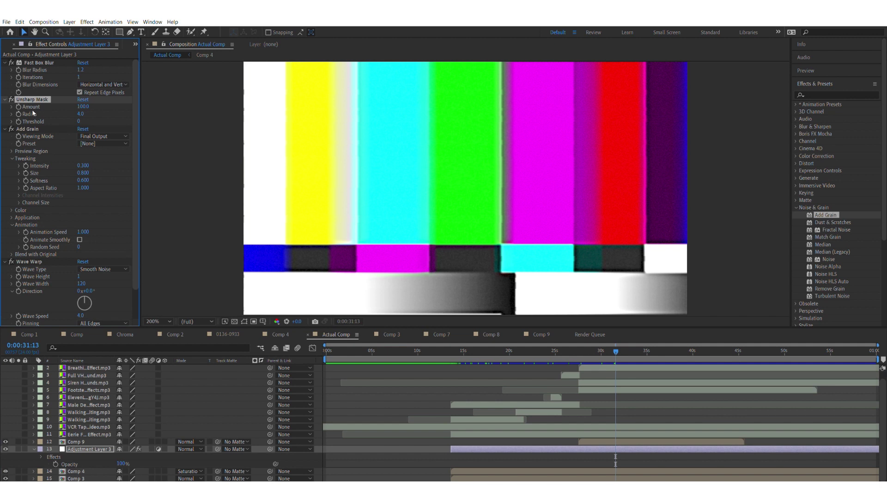
left_click(33, 127)
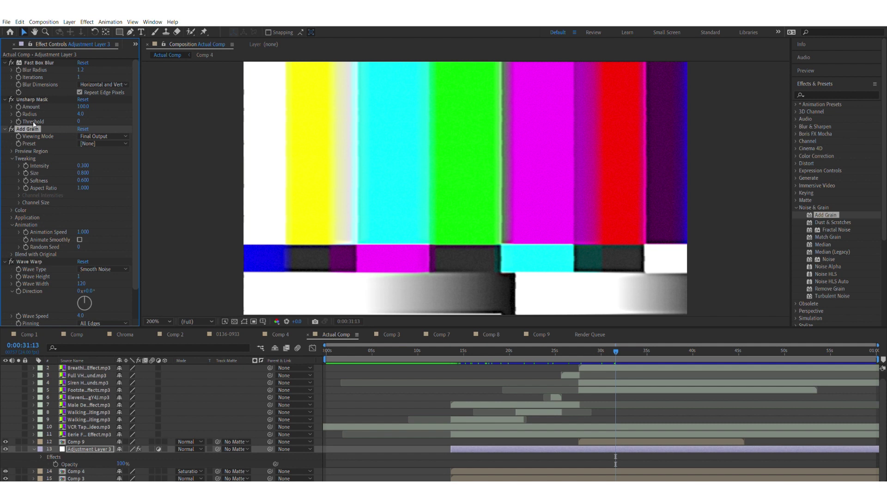
Set the Wave Warp effect's Wave Height to 1.
scroll(40, 220, "down", 2)
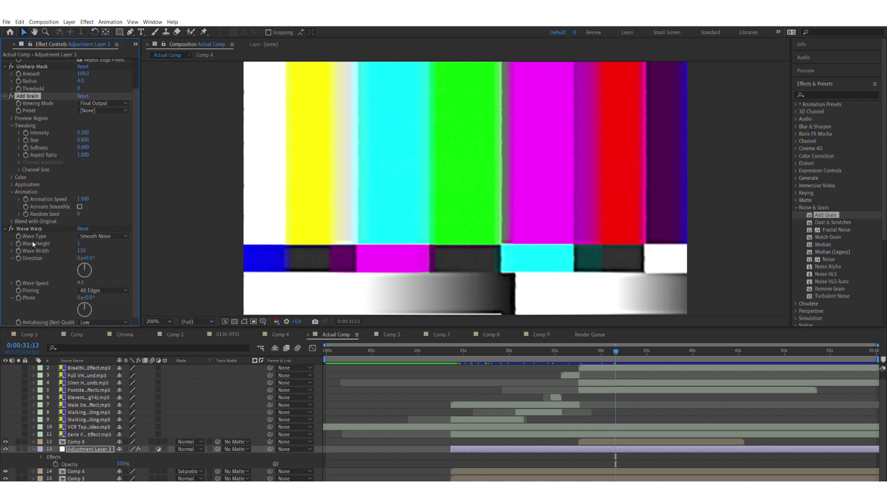
left_click(28, 228)
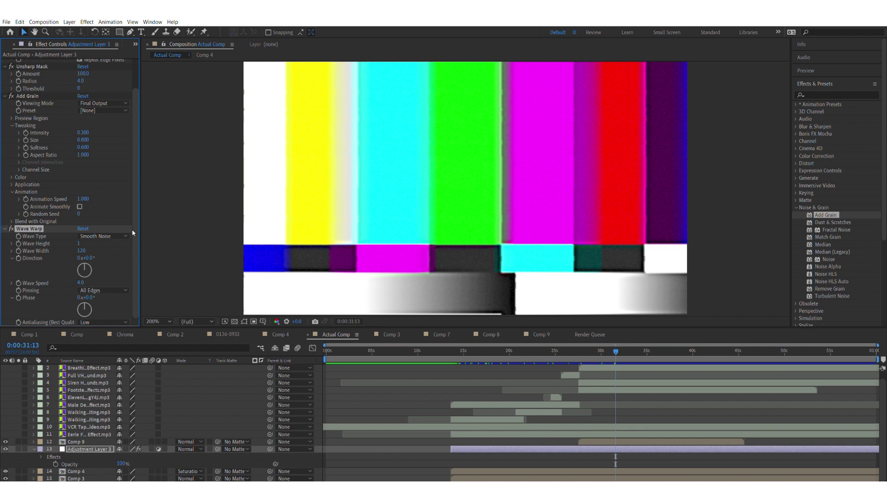
type("1")
key("Return")
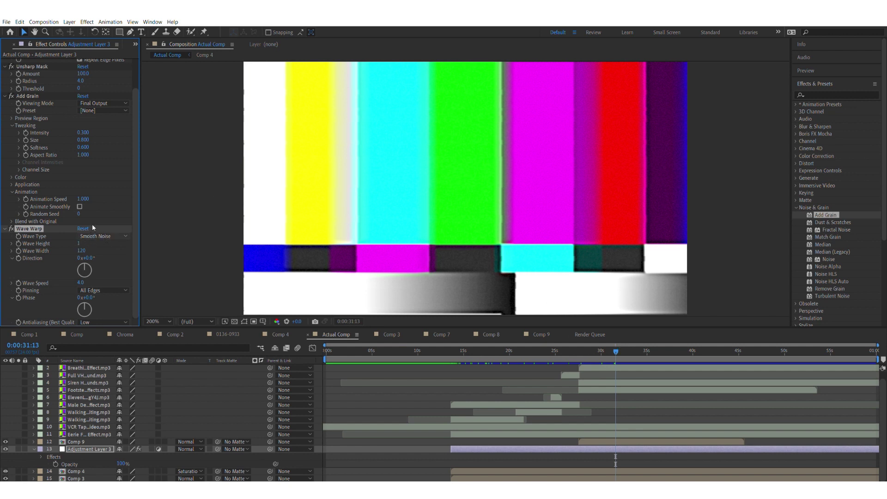